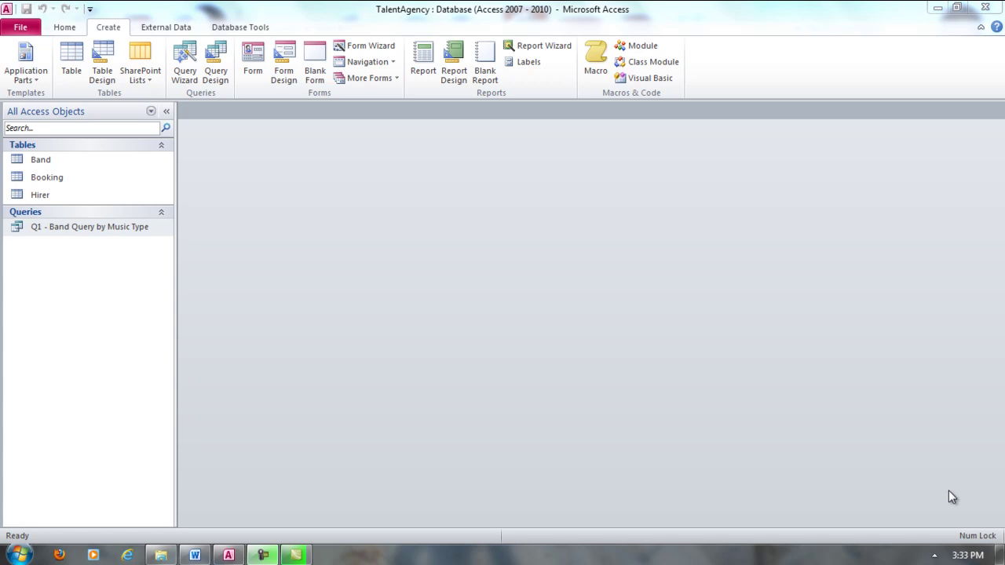
Step: Create a blank query design and add the Band and Booking tables from Show Table
click(114, 27)
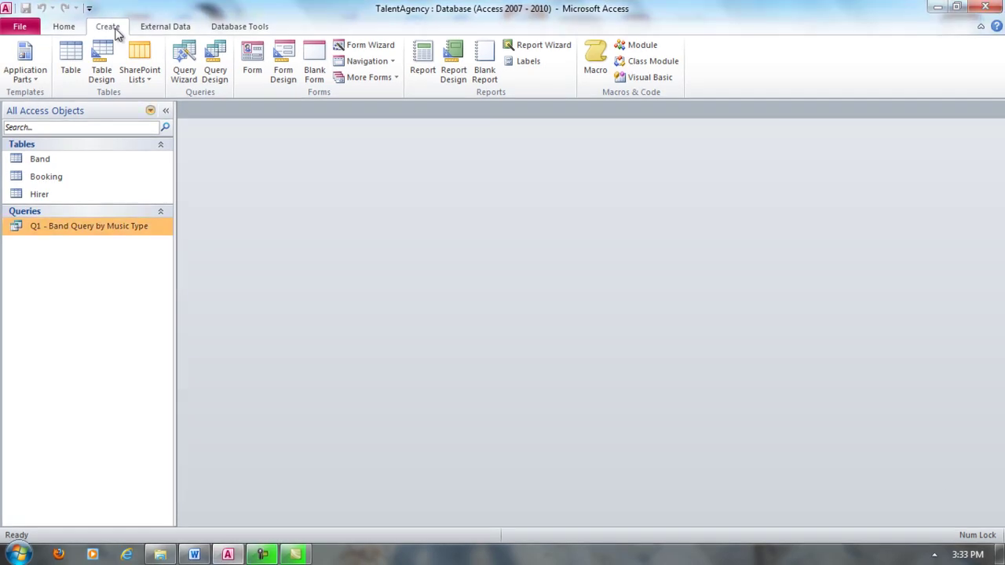
click(219, 79)
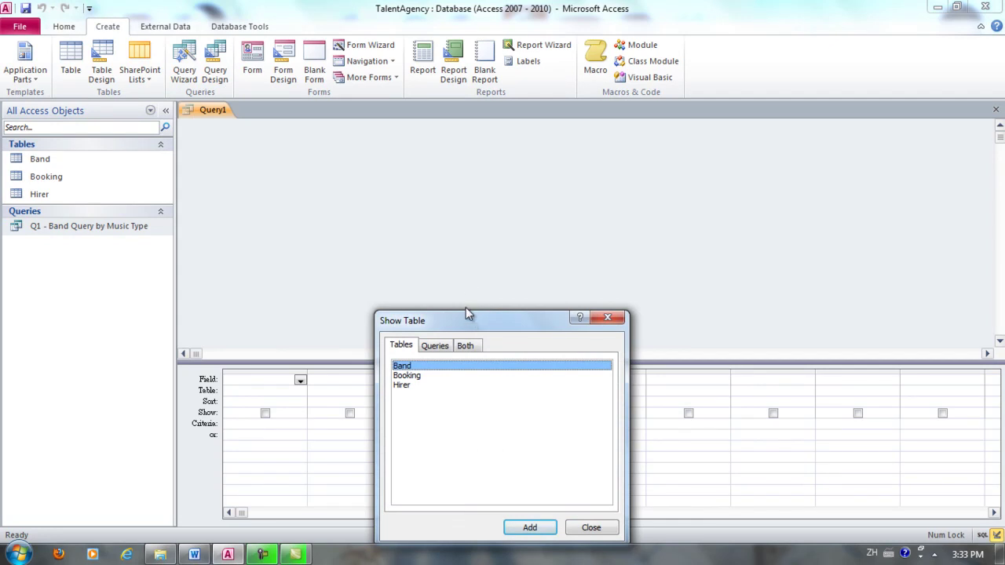
drag(466, 308, 432, 132)
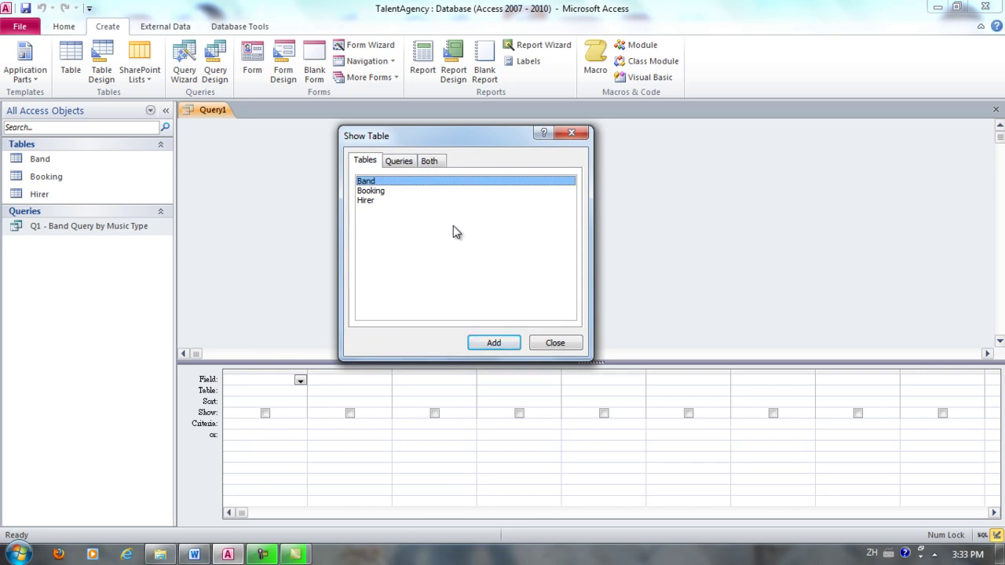
click(496, 344)
click(384, 191)
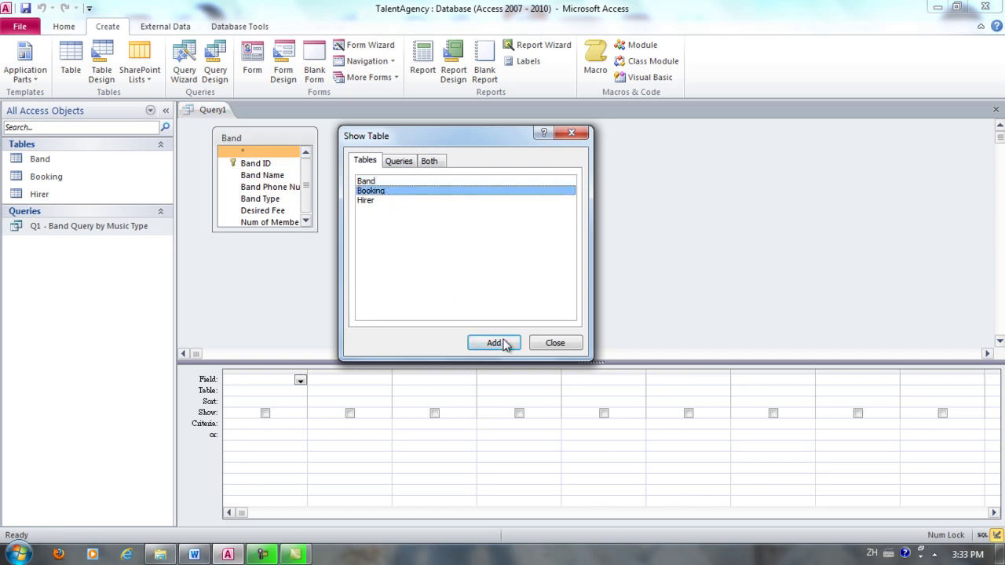
click(503, 346)
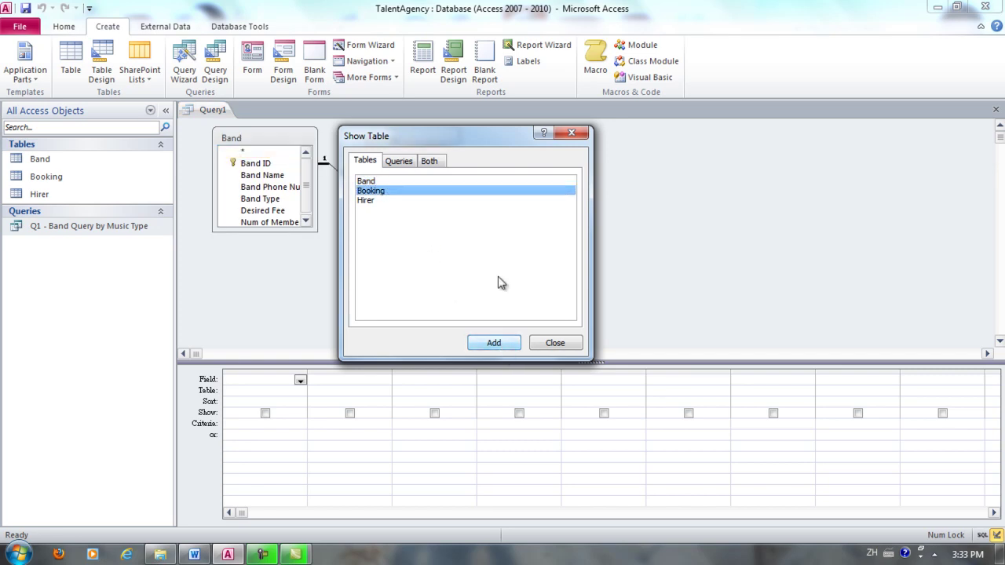
Step: Close Show Table and add Band Name, Booking ID and Booking Fee to the query grid
click(556, 343)
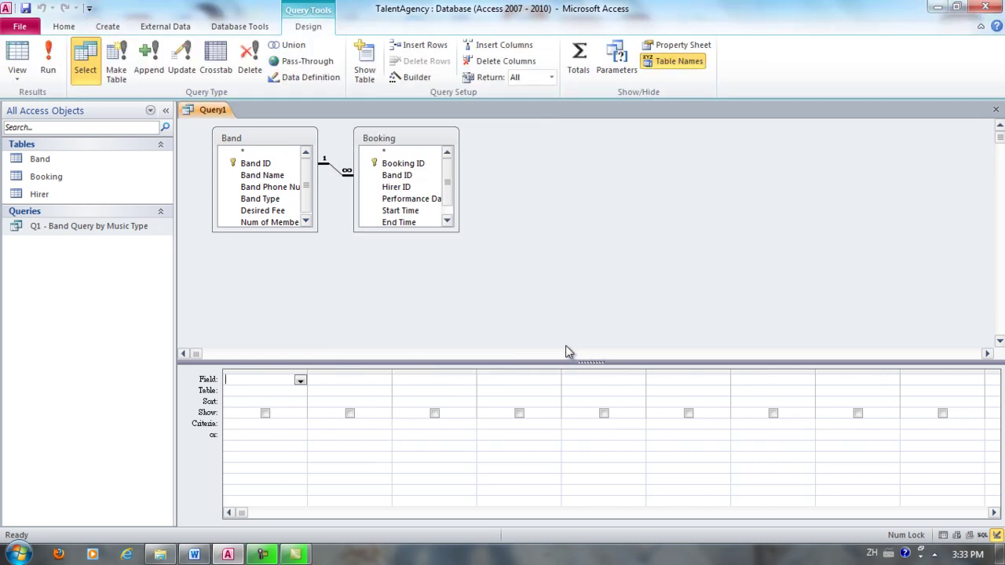
click(281, 177)
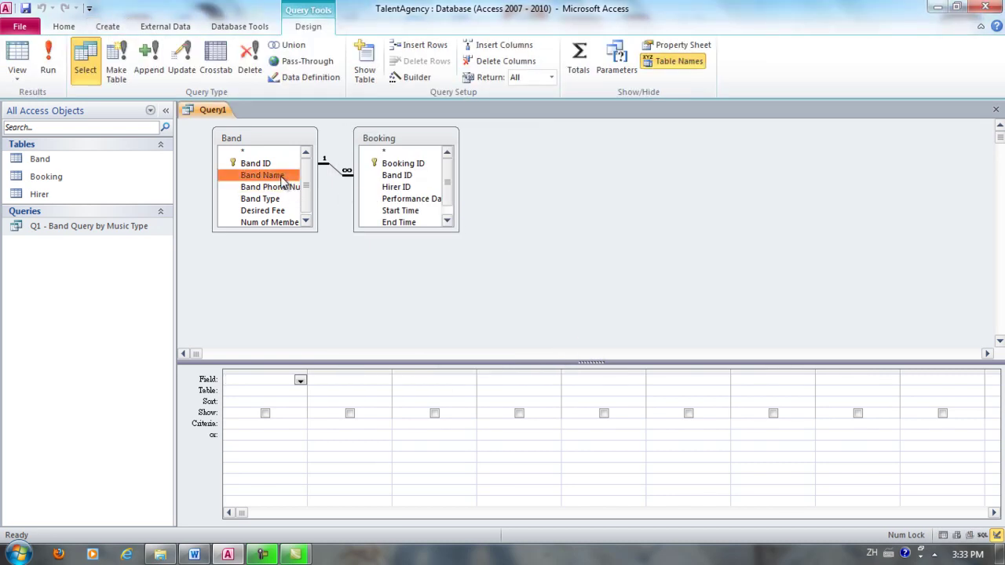
double_click(281, 177)
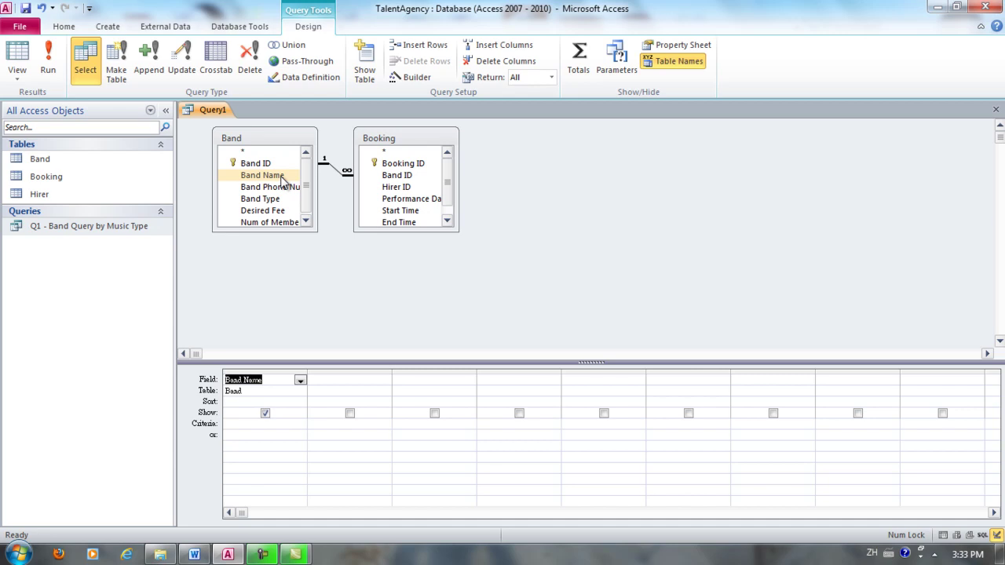
double_click(416, 164)
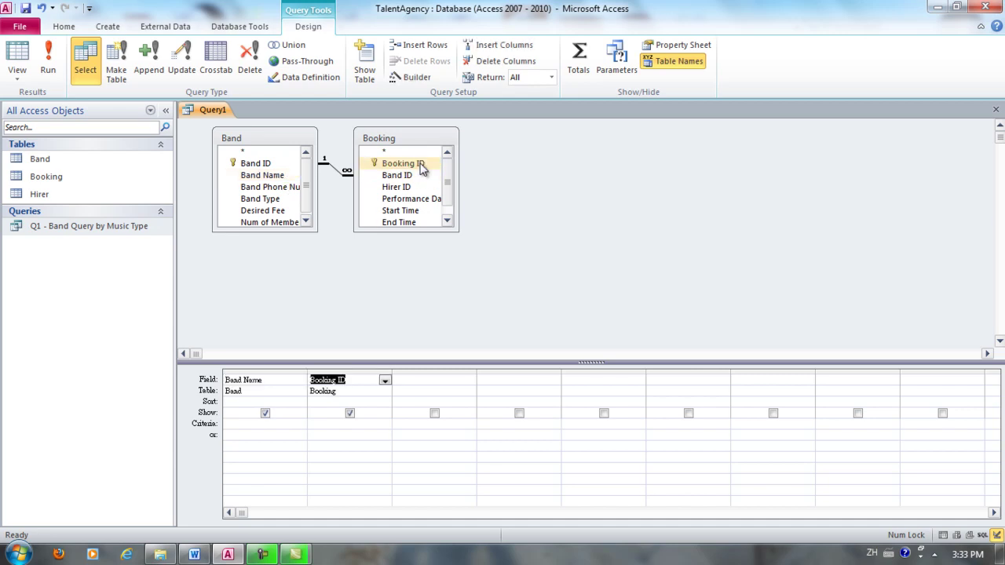
drag(453, 228, 500, 280)
double_click(406, 234)
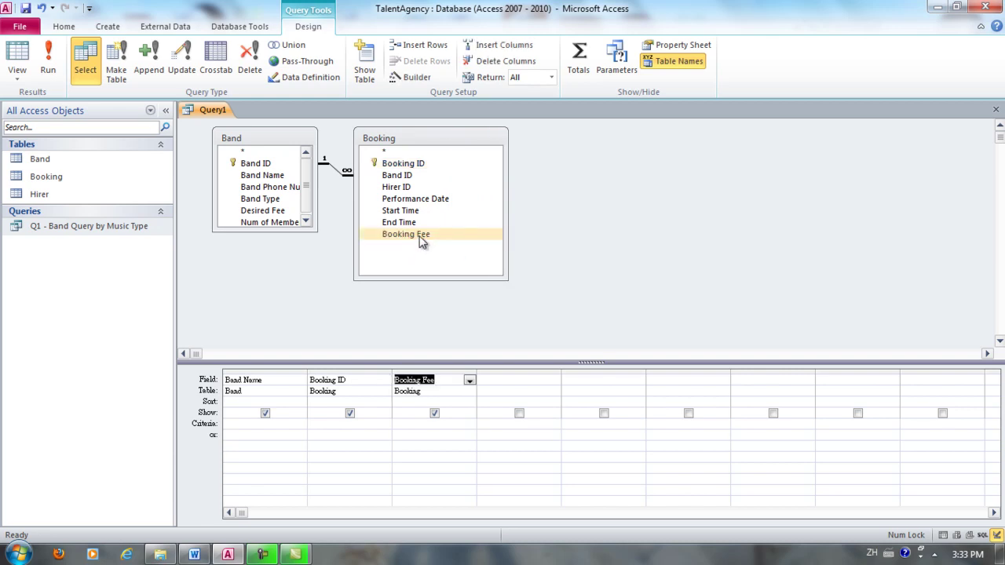
drag(423, 141, 450, 134)
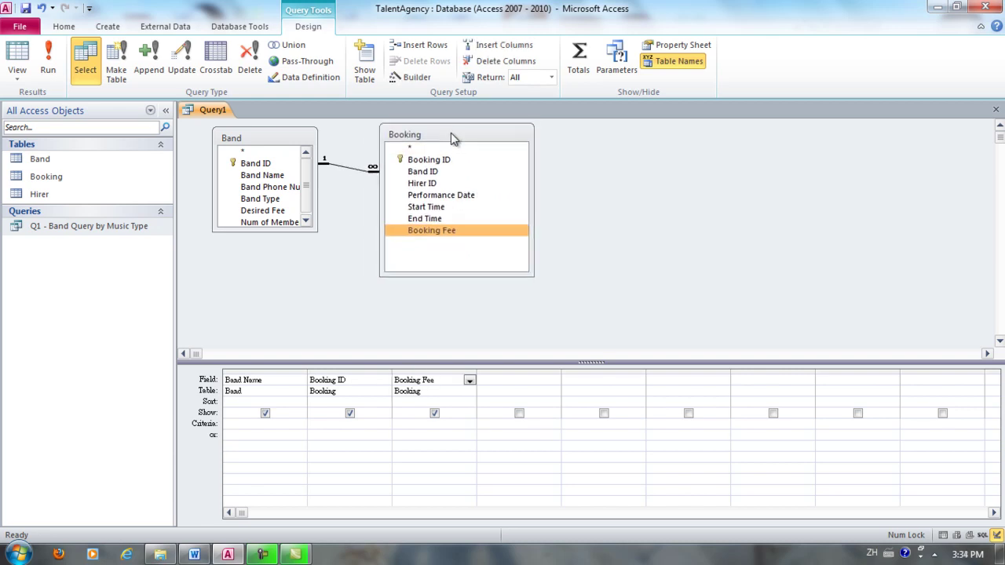
click(273, 394)
click(359, 394)
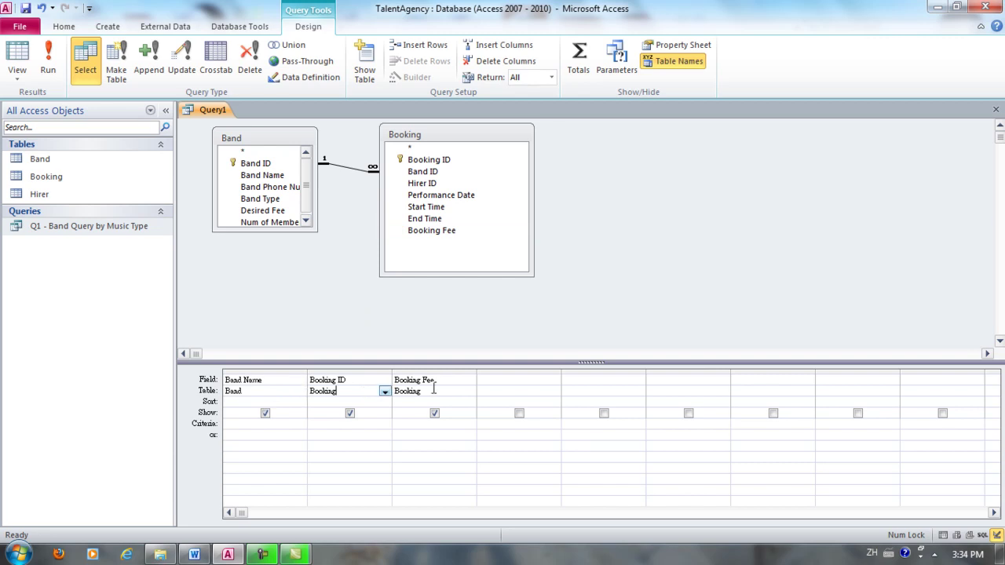
click(456, 390)
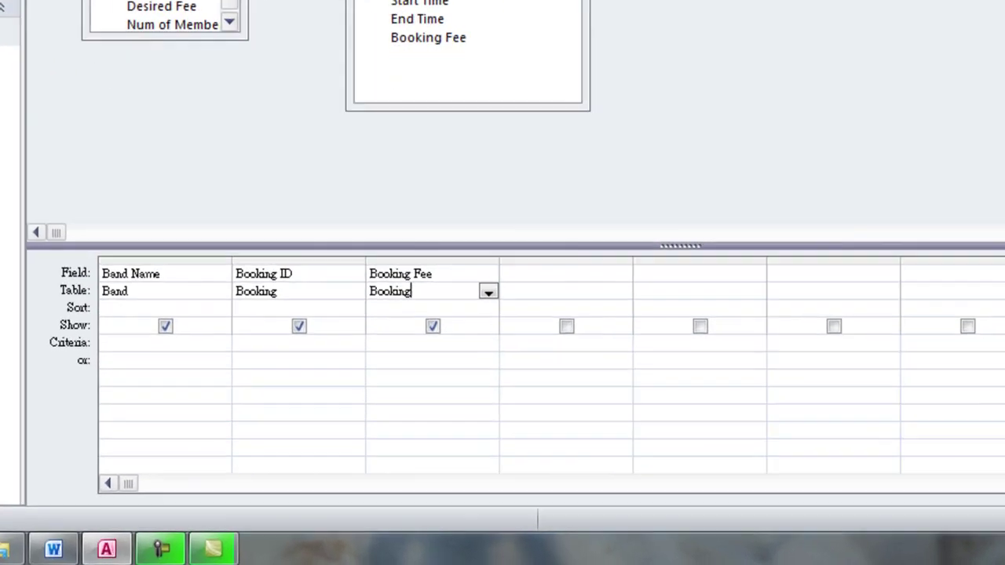
Step: Turn on Totals and set Booking ID's Total to Count and Booking Fee's Total to Sum
click(581, 71)
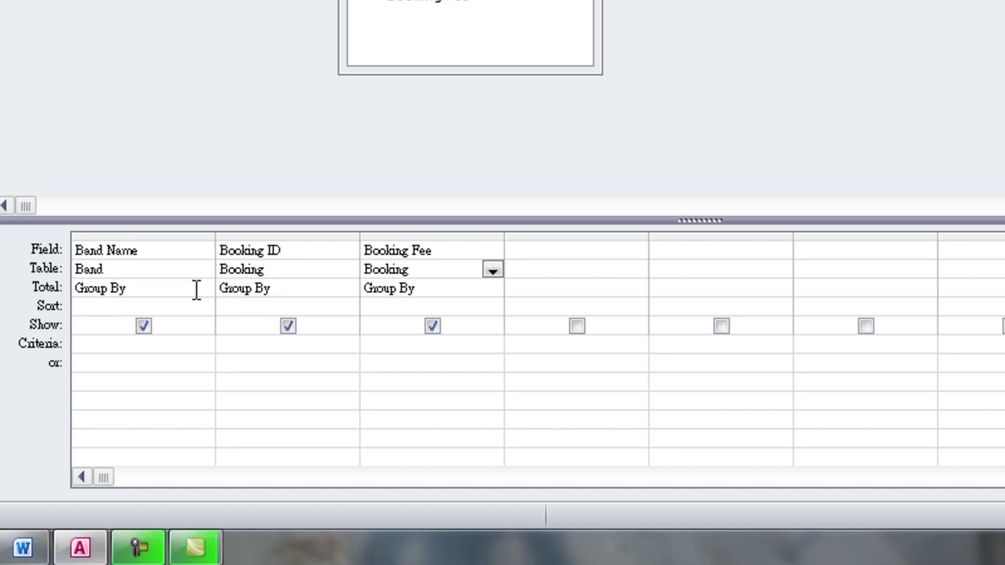
click(311, 284)
click(346, 288)
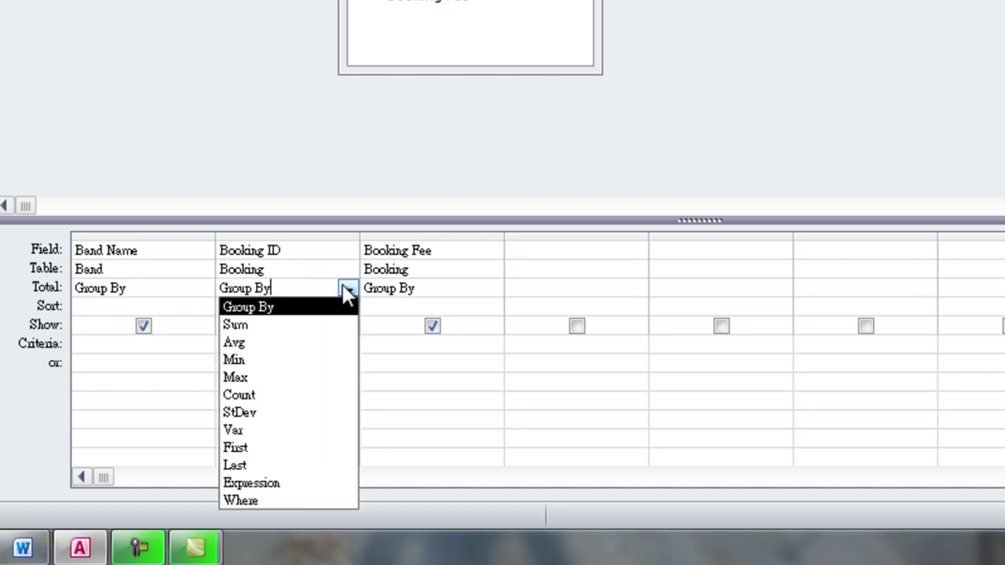
click(288, 398)
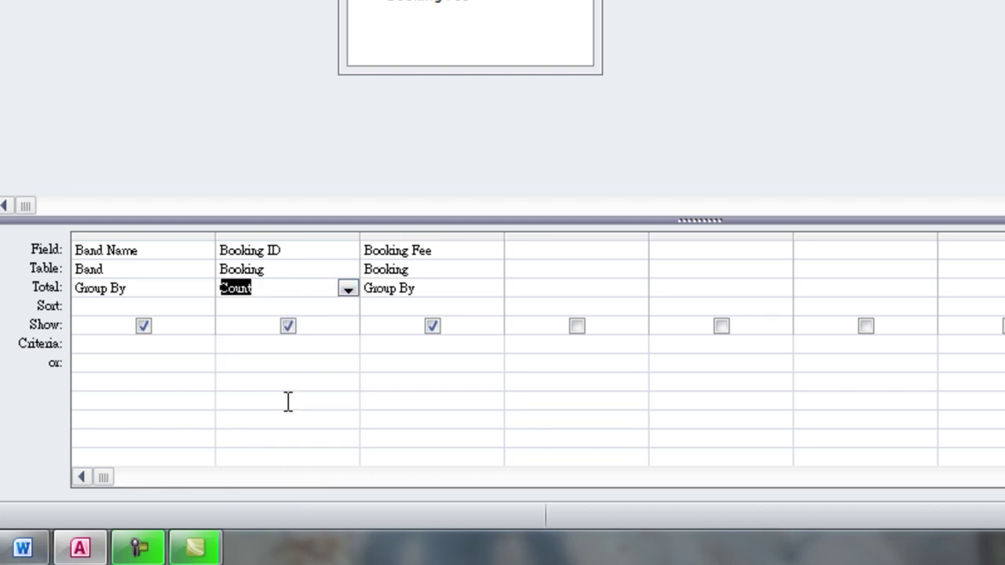
click(465, 288)
click(491, 290)
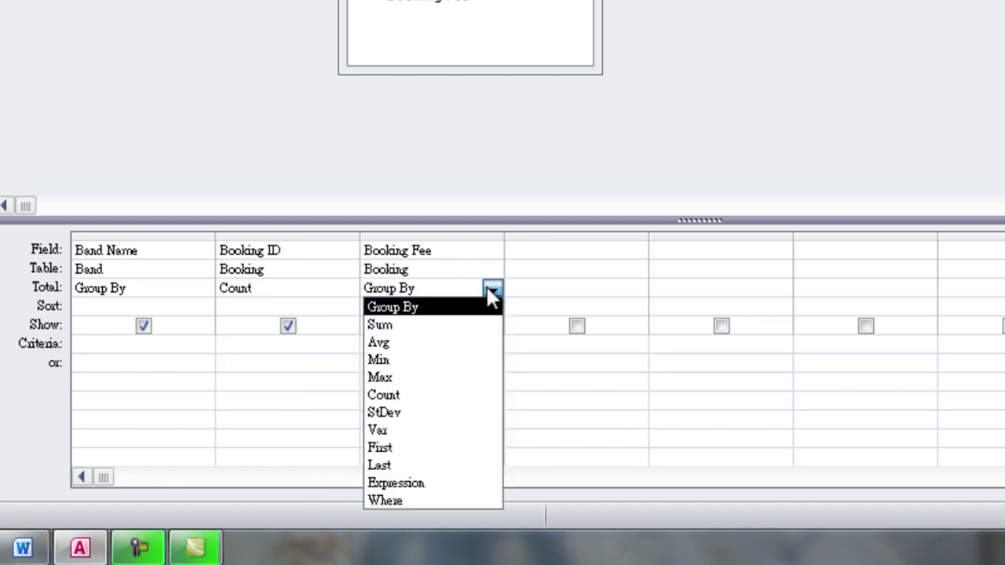
click(461, 327)
click(574, 254)
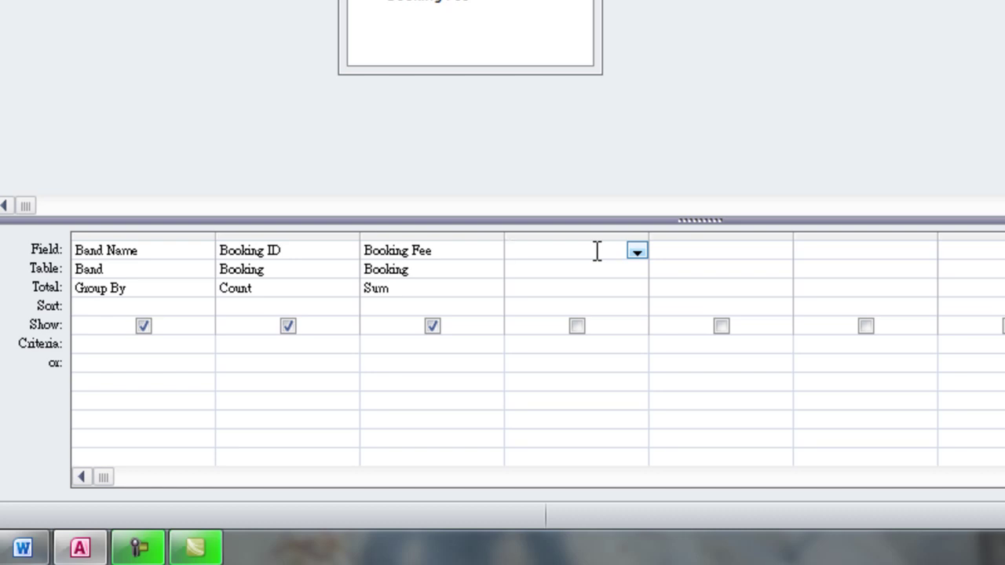
Step: Enter the calculated field AgencyFee: [Booking Fee]*0.15 in the fourth column
text(AgencyFee)
drag(646, 236, 651, 235)
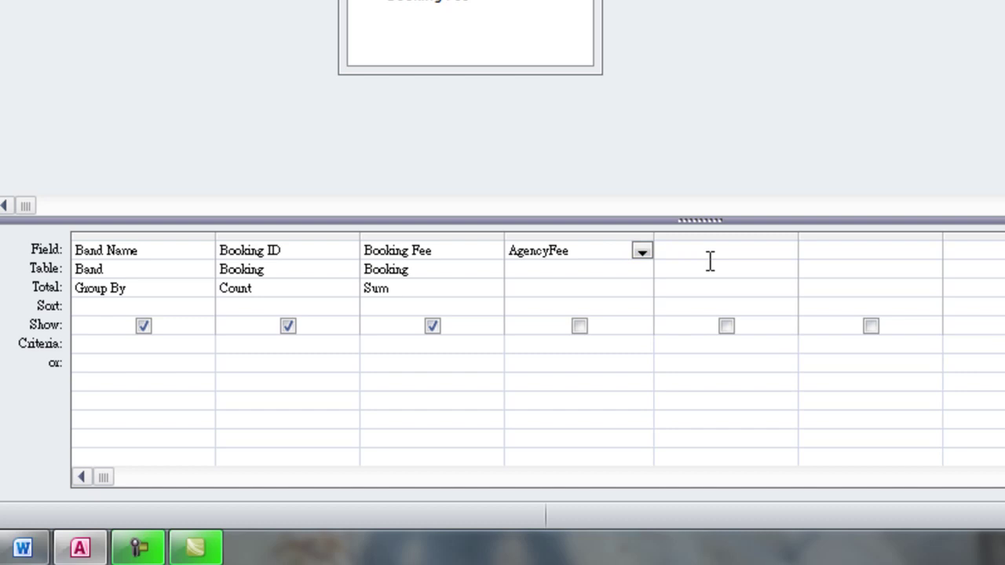
text(:)
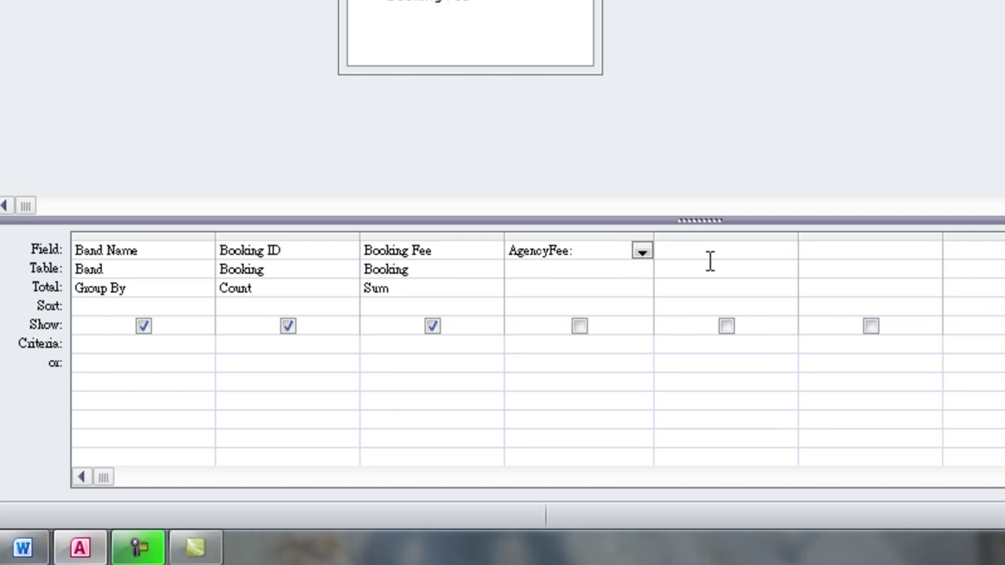
drag(655, 236, 719, 235)
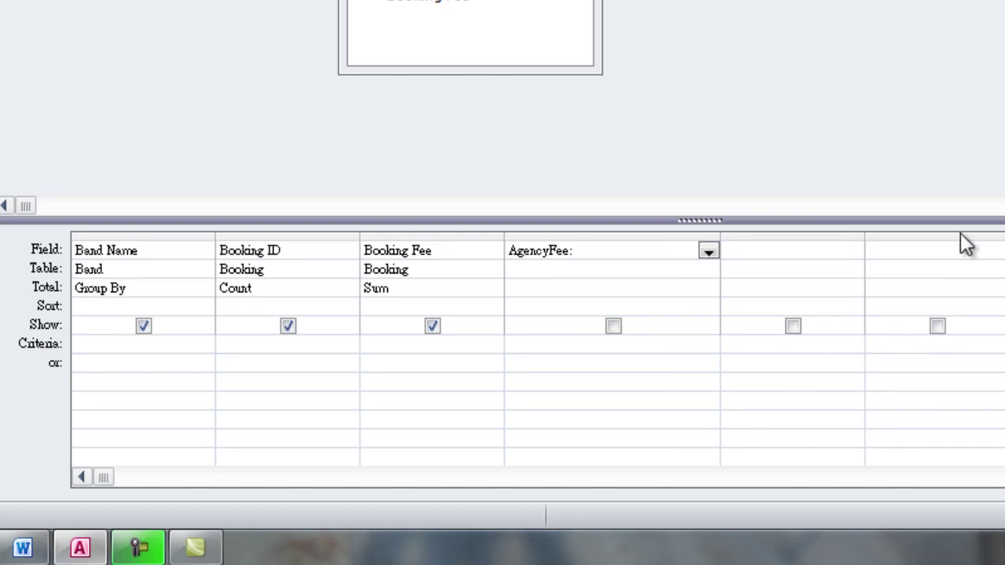
click(449, 2)
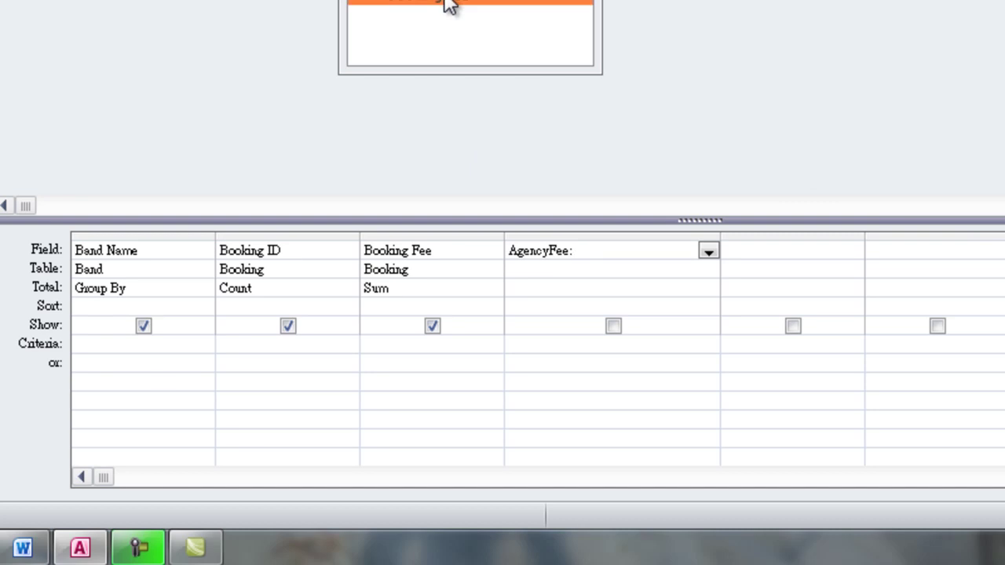
click(606, 250)
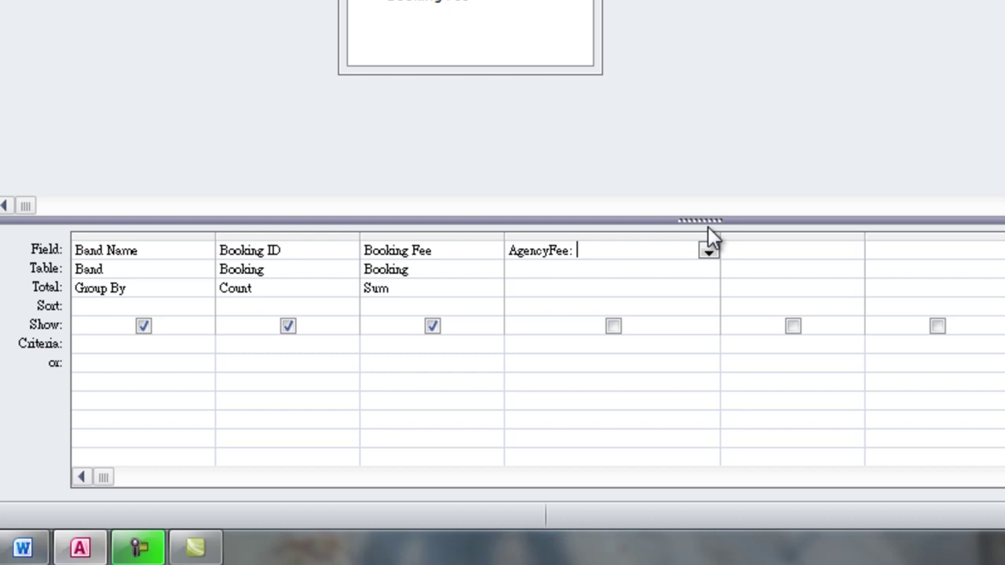
text([boo)
key(BackSpace)
key(BackSpace)
key(BackSpace)
text(Booking Fee] *)
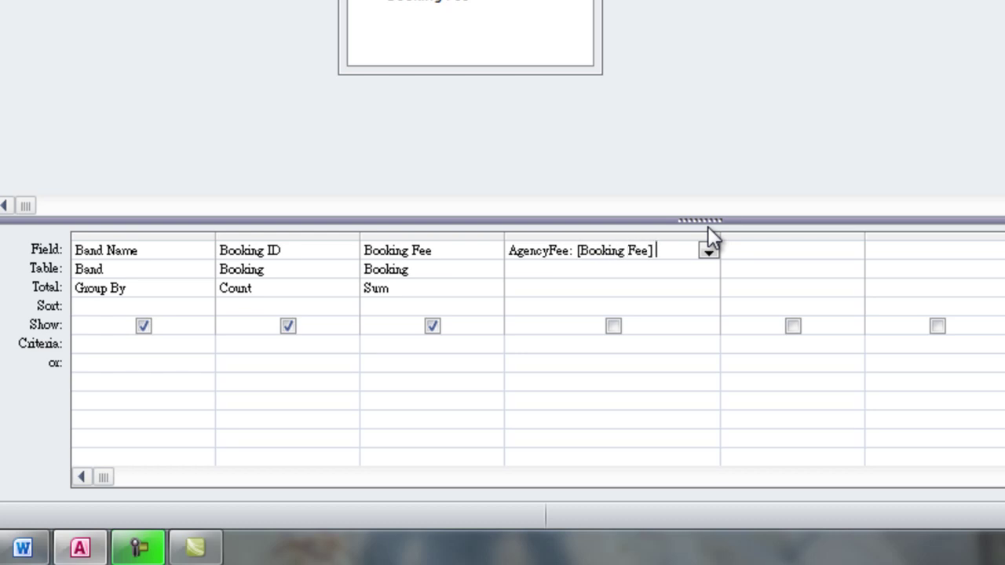
text( 0.15)
key(Return)
Step: Set the AgencyFee column's Total row to Sum
click(707, 288)
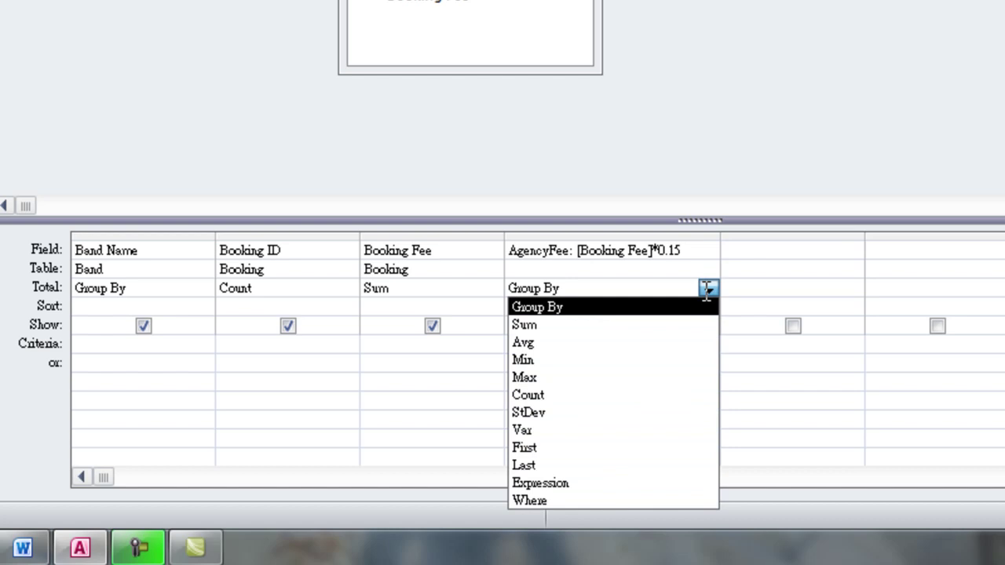
click(666, 322)
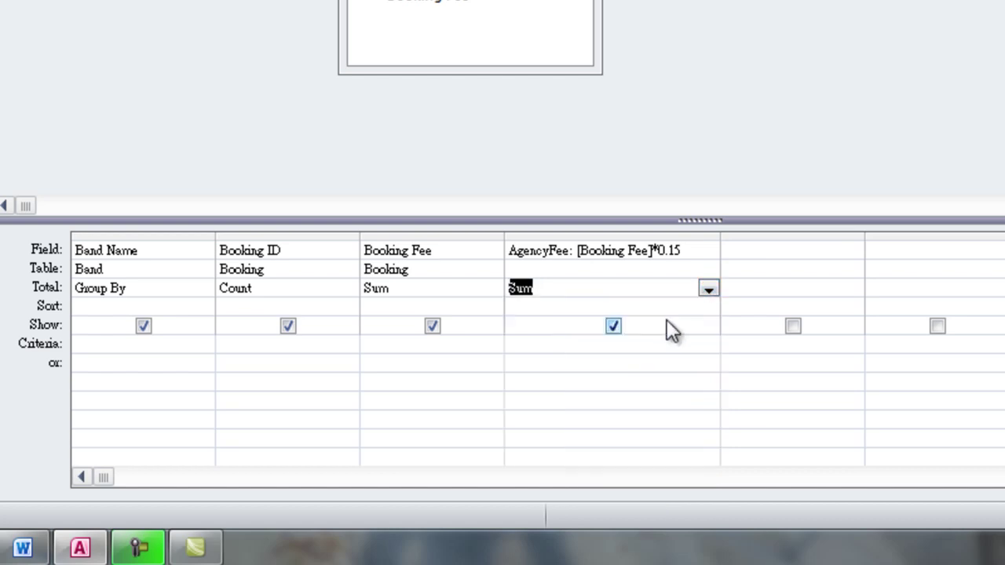
click(615, 306)
Step: Set the AgencyFee column's Sort row to Descending
click(707, 306)
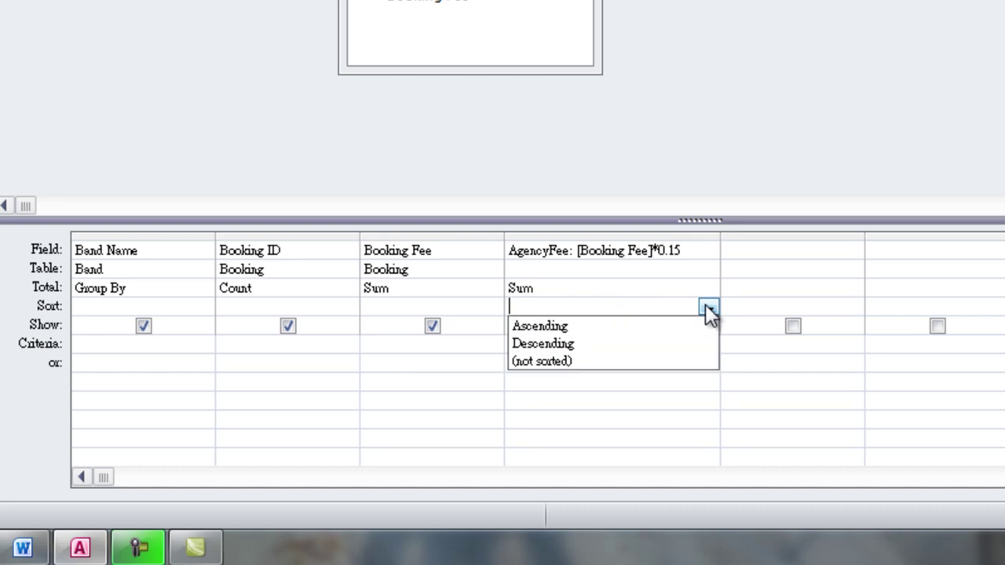
click(653, 344)
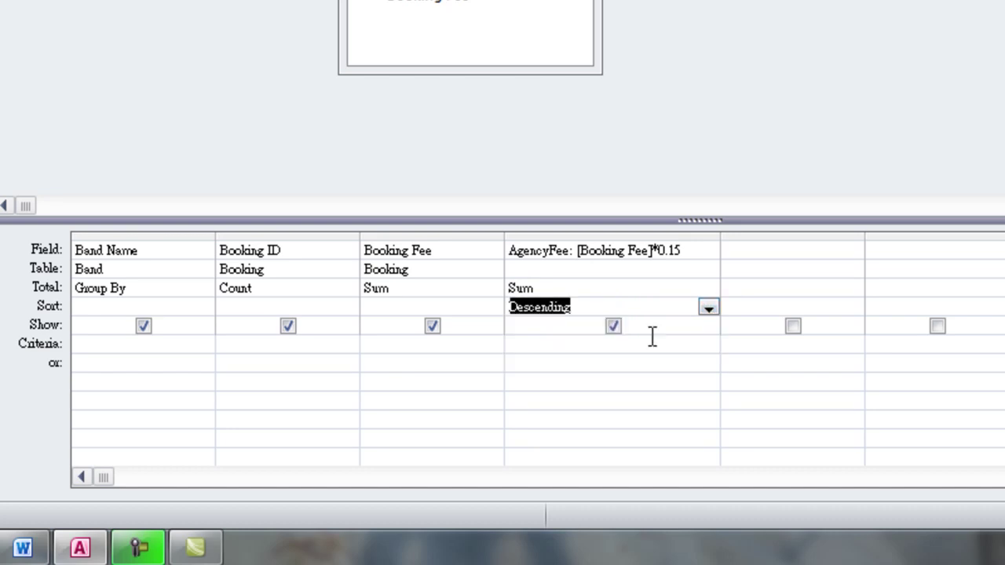
click(672, 285)
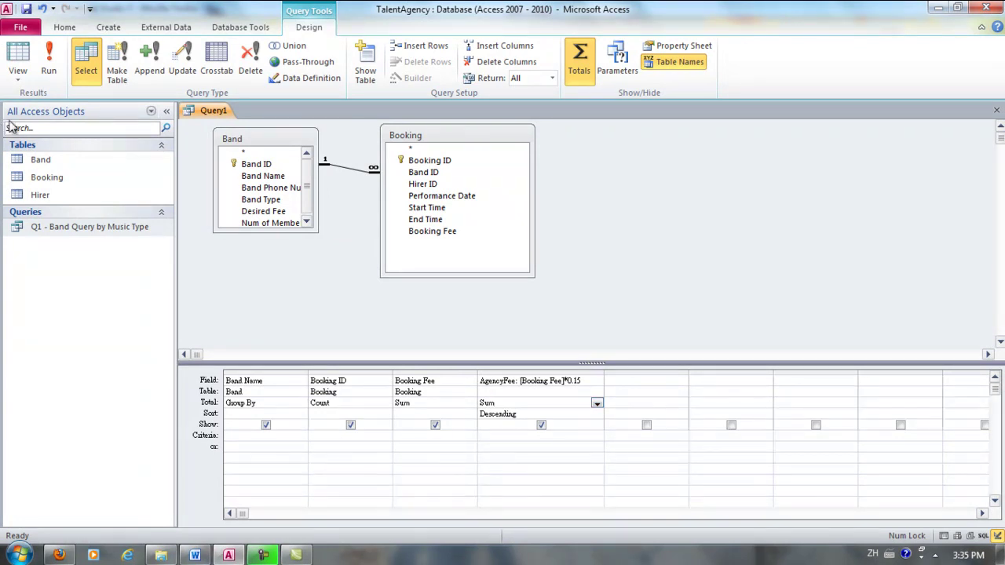
Step: Run the query to show per-band results, led by Super Chicks at 1672.5
click(54, 73)
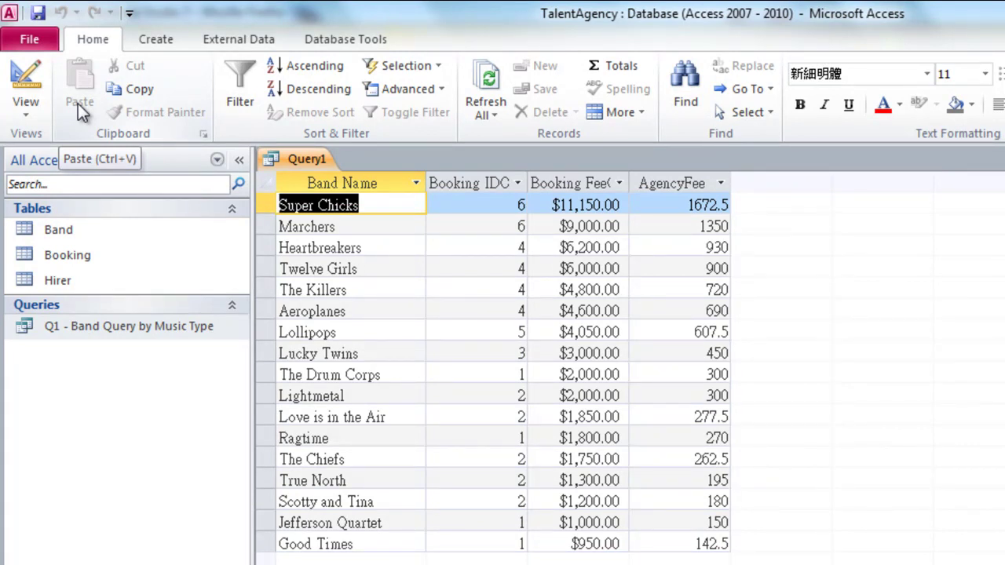
Step: Save Query1 under the name 'Q2 - Booking Fee Summary'
right_click(302, 156)
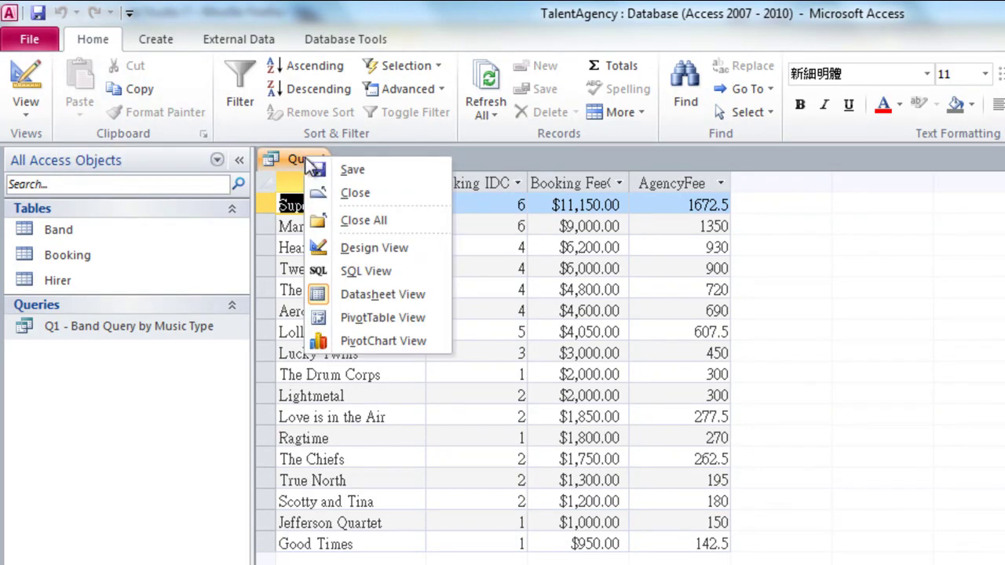
click(383, 171)
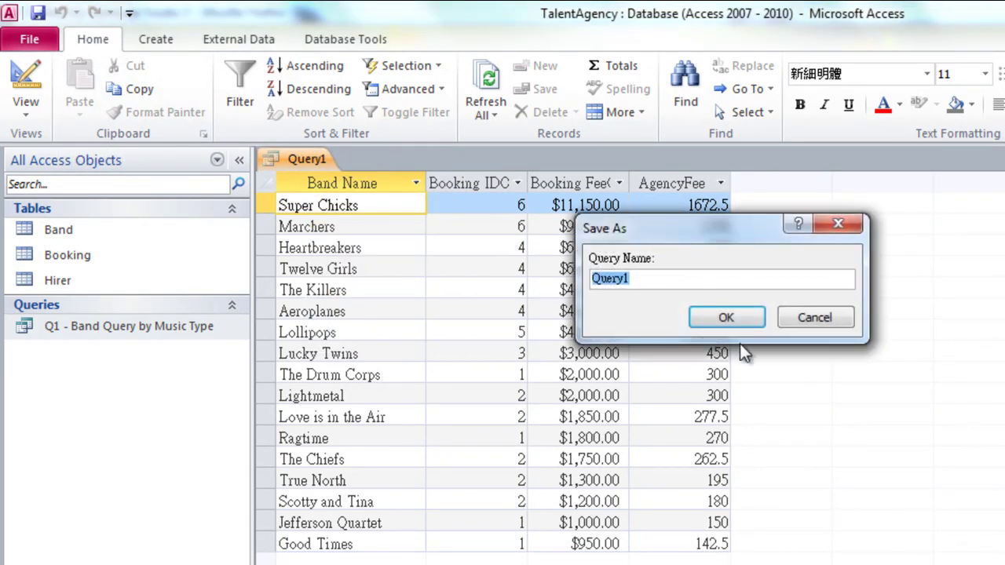
text(Q2 - Booking )
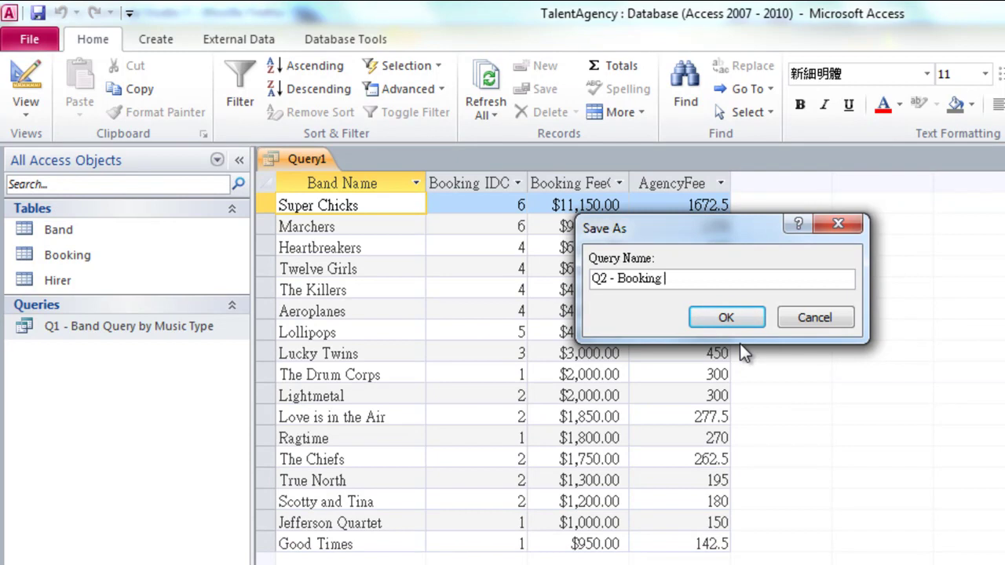
text(Fee Summary)
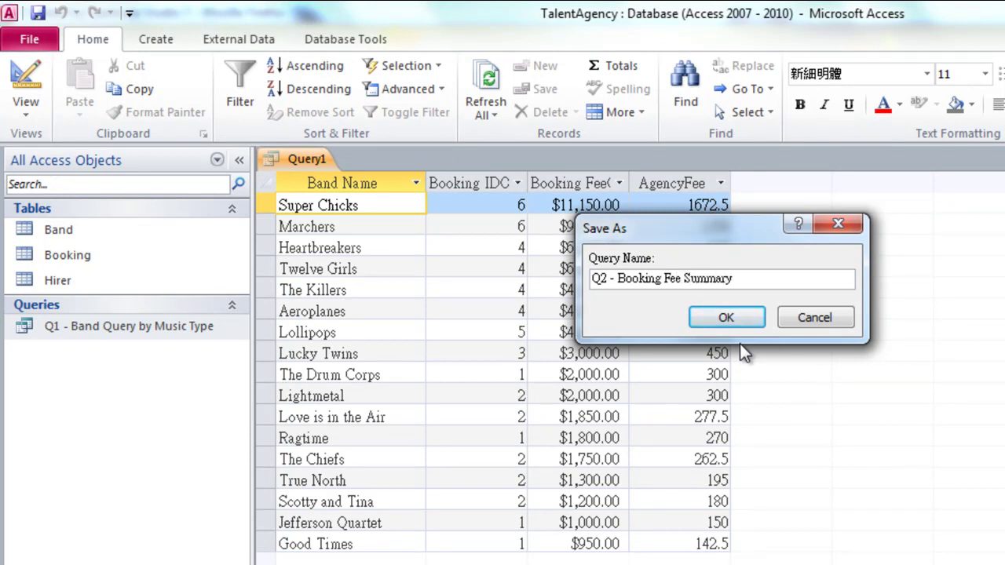
key(Return)
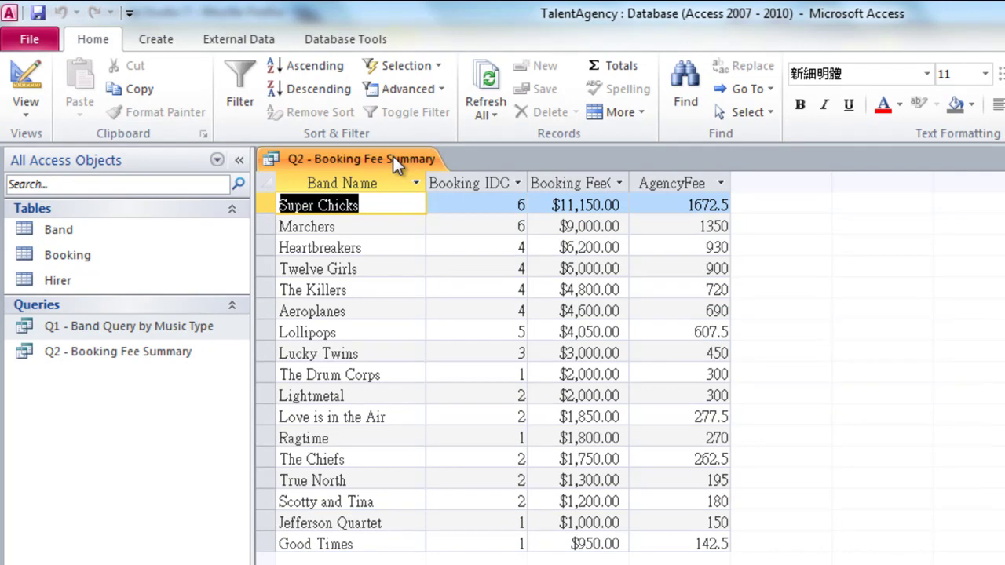
Step: Switch Q2 - Booking Fee Summary to Design View and select its AgencyFee column
right_click(392, 156)
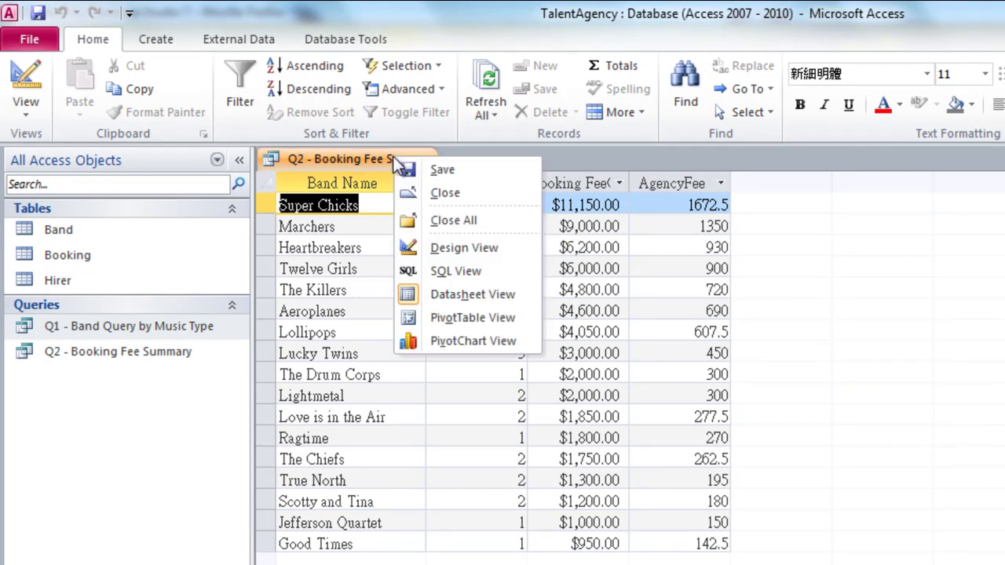
click(509, 250)
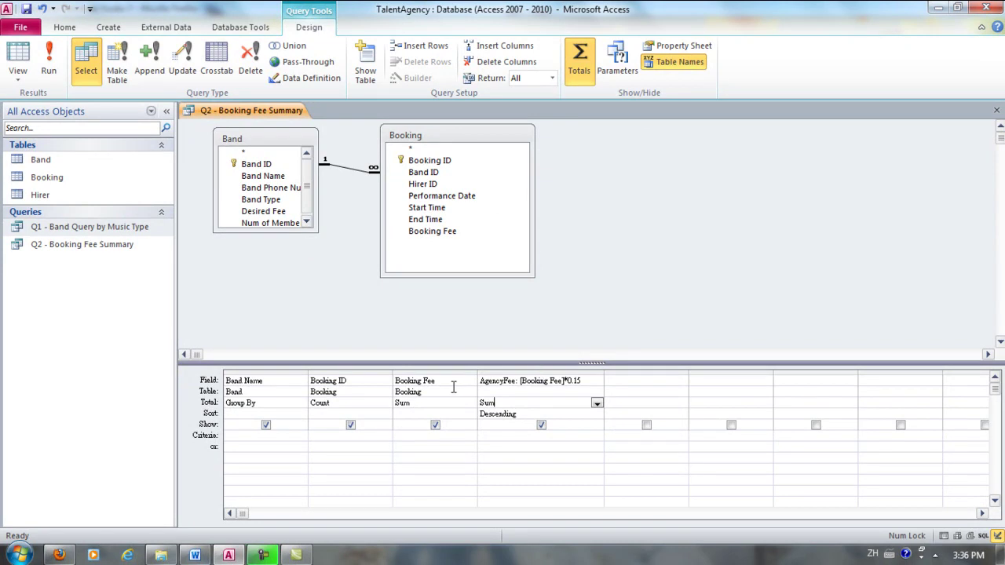
click(452, 373)
click(503, 378)
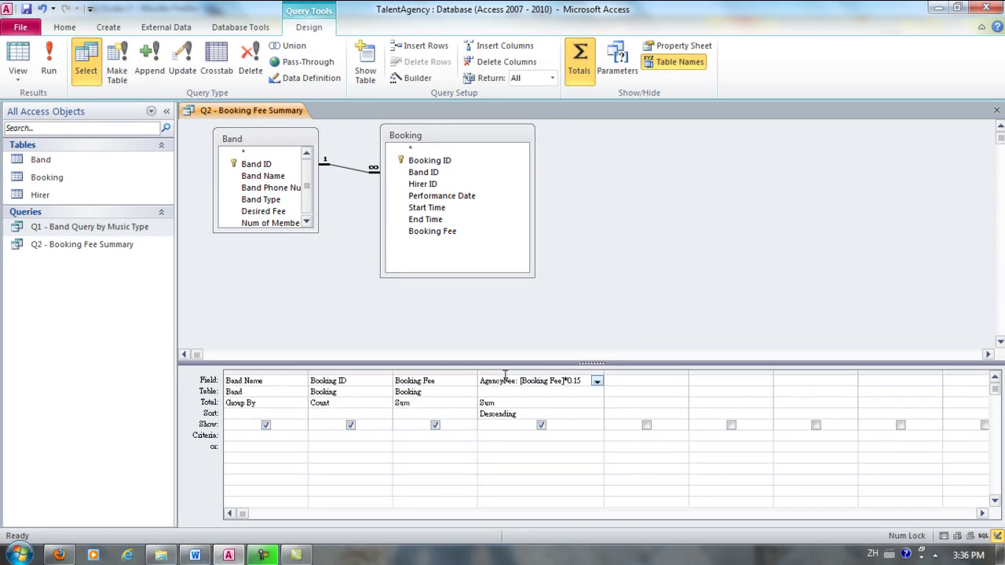
click(495, 372)
click(457, 373)
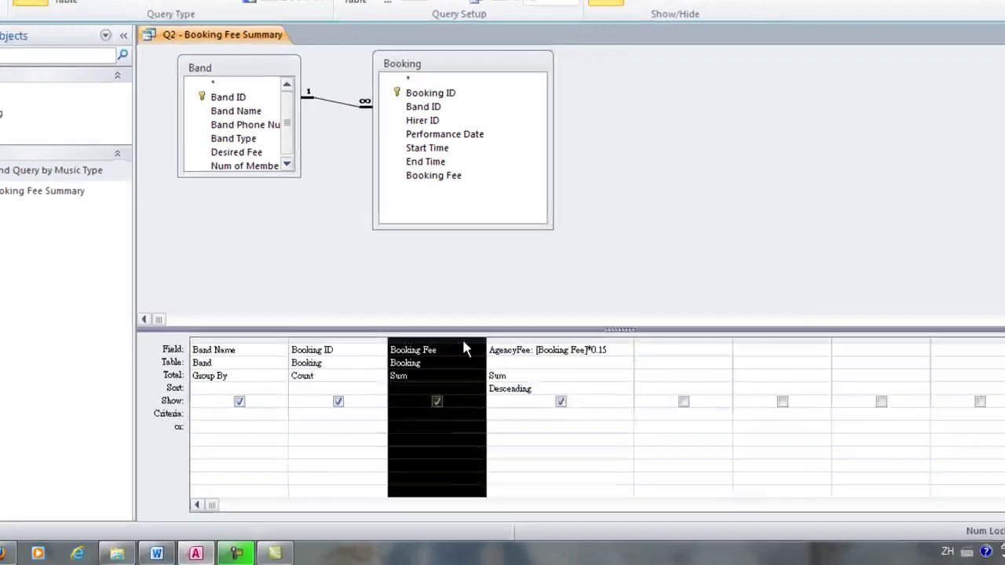
right_click(462, 339)
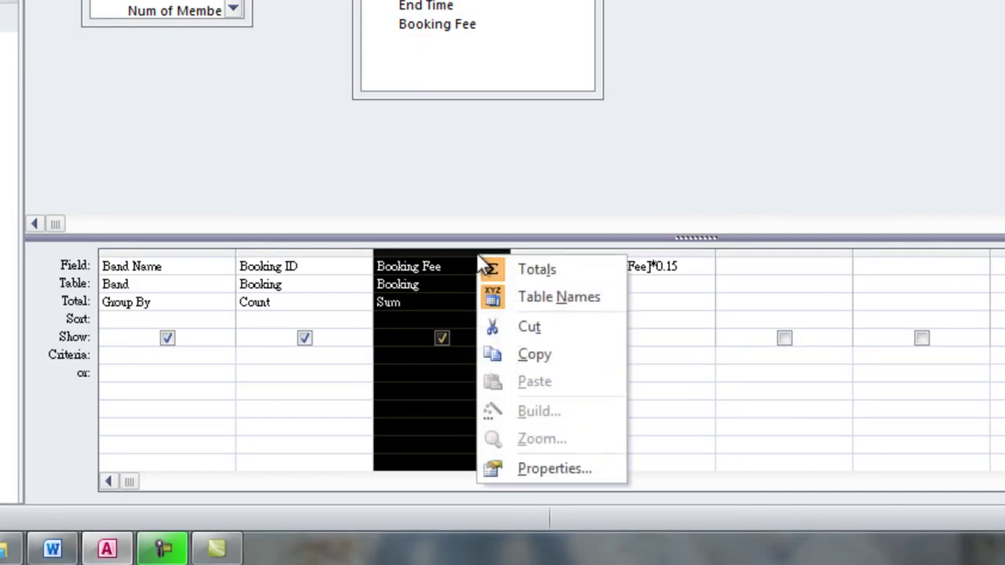
click(553, 468)
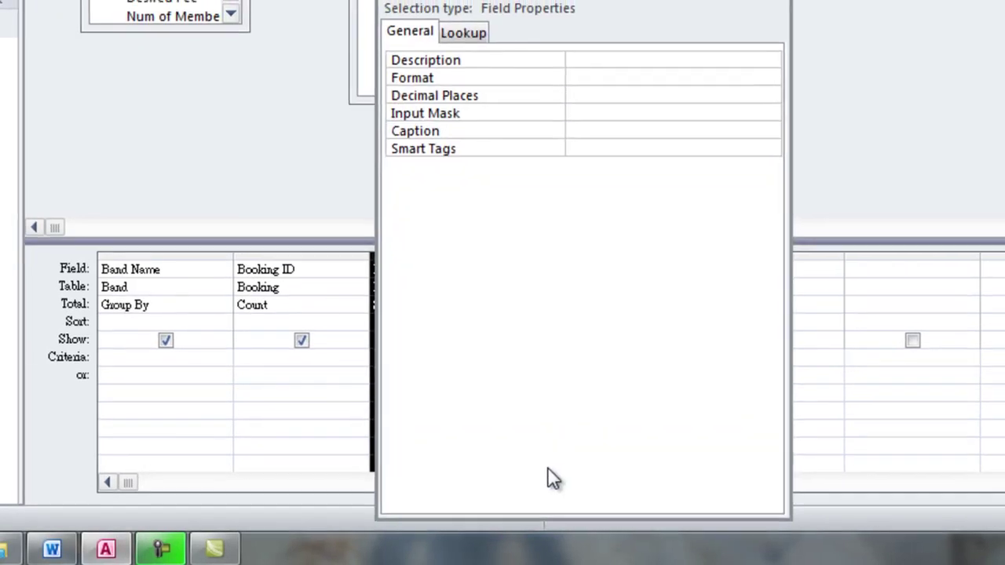
click(554, 115)
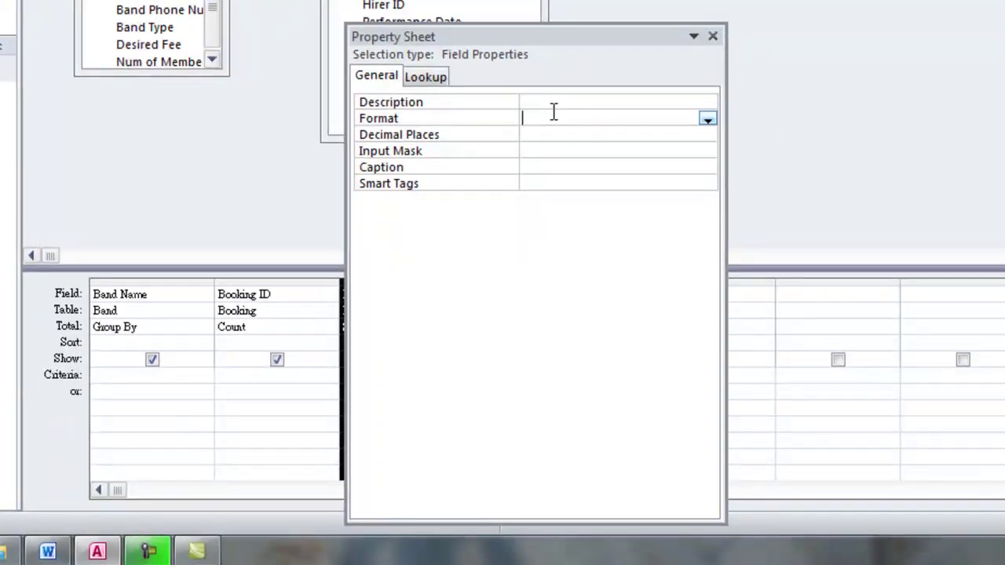
click(706, 117)
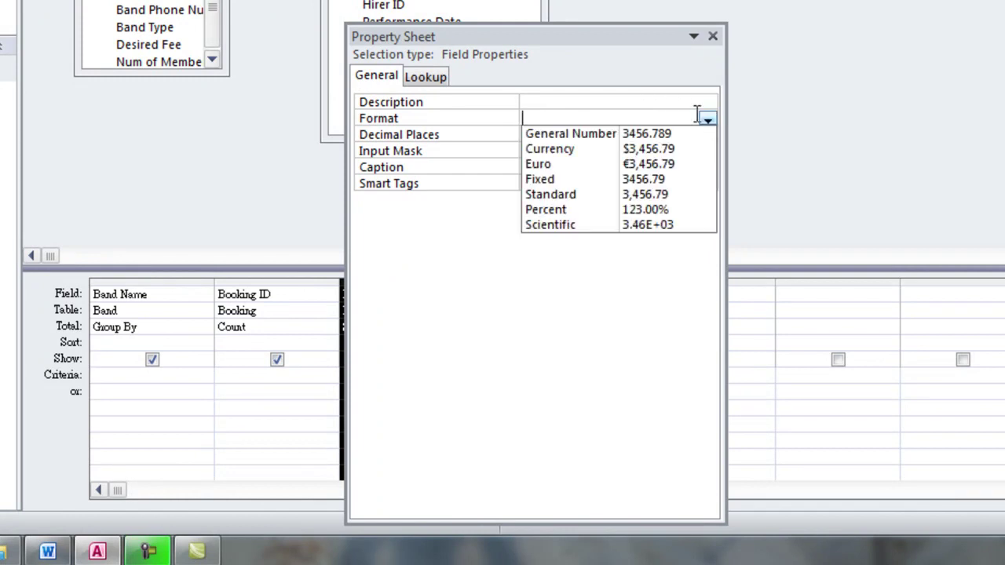
click(713, 37)
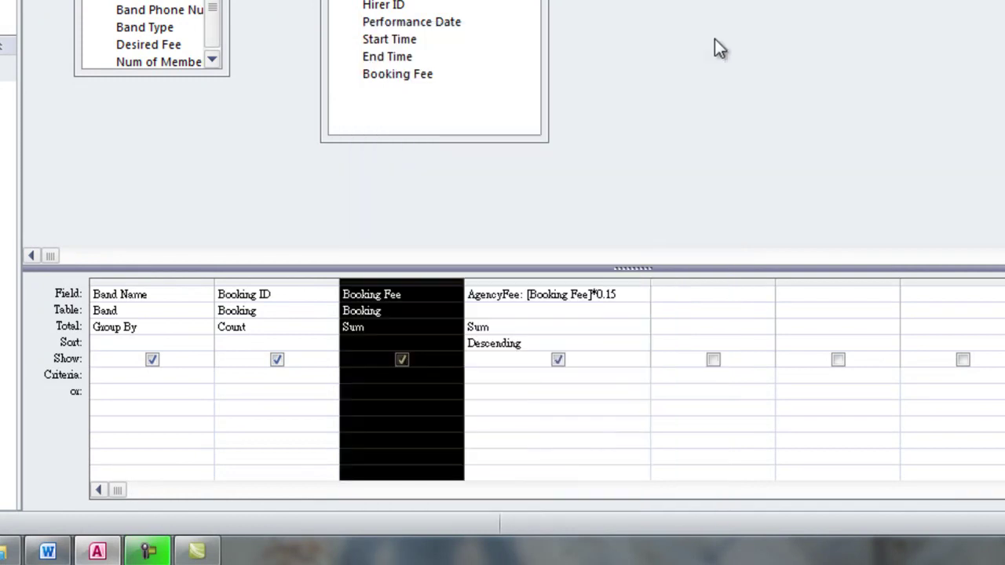
Step: Set the AgencyFee field's Format property to Currency in its Property Sheet
click(579, 281)
right_click(579, 281)
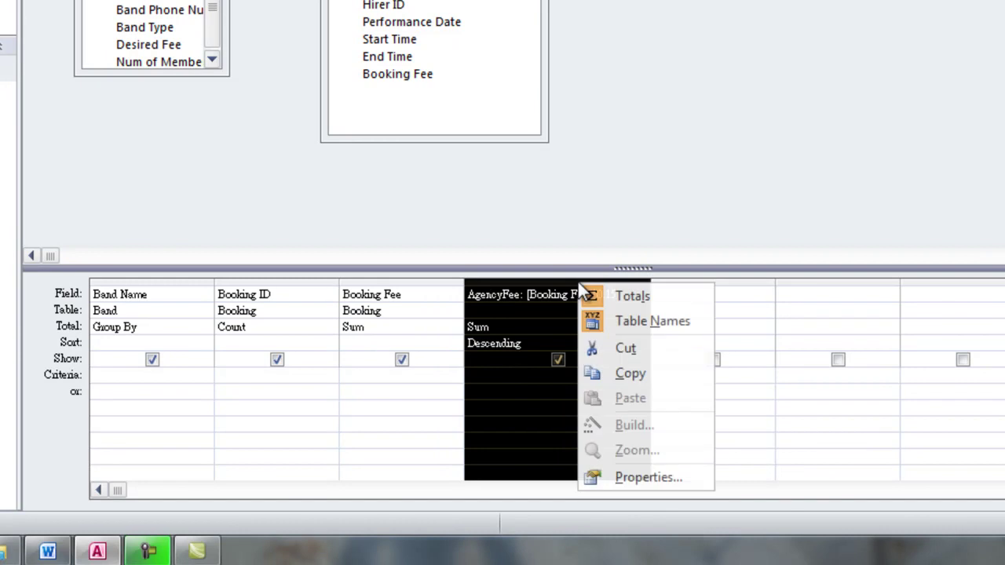
click(656, 475)
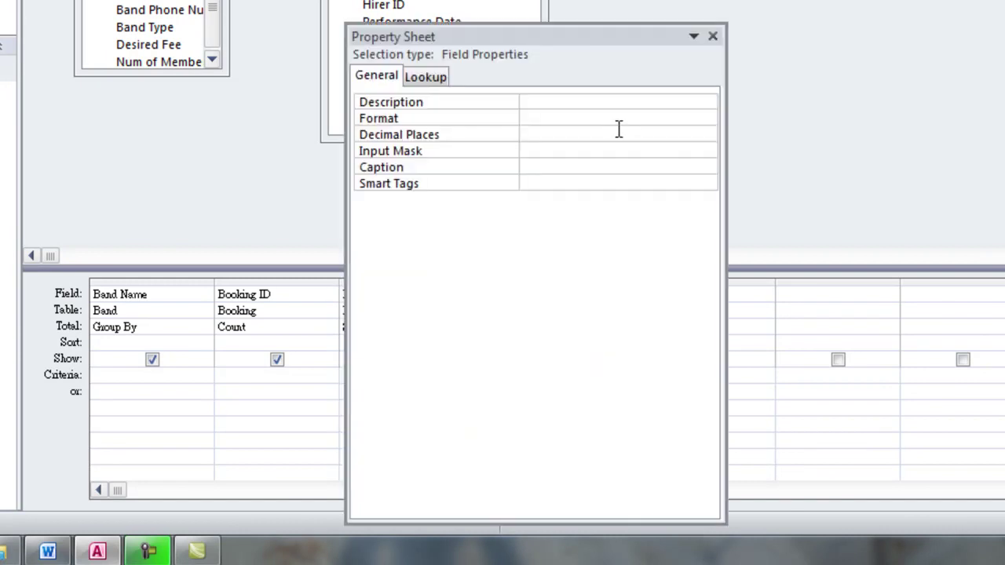
click(617, 120)
click(707, 120)
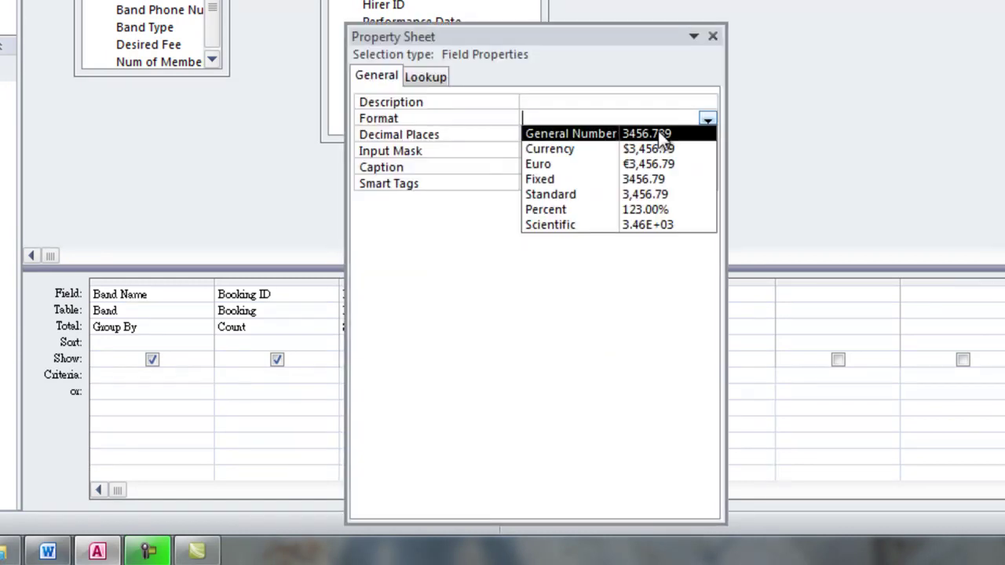
click(640, 150)
click(713, 37)
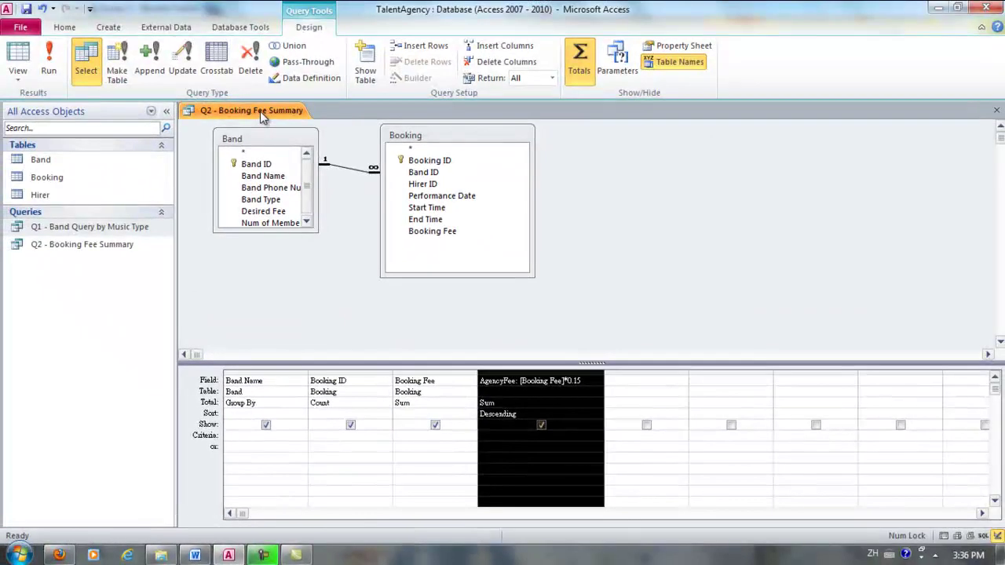
Step: Run the query to confirm AgencyFee shows currency amounts, then save it
click(46, 61)
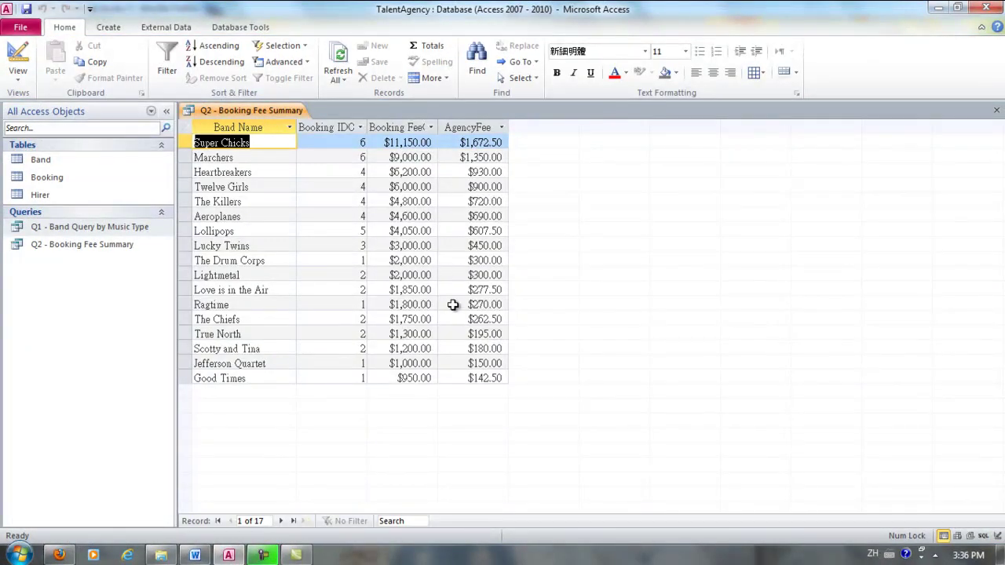
right_click(271, 112)
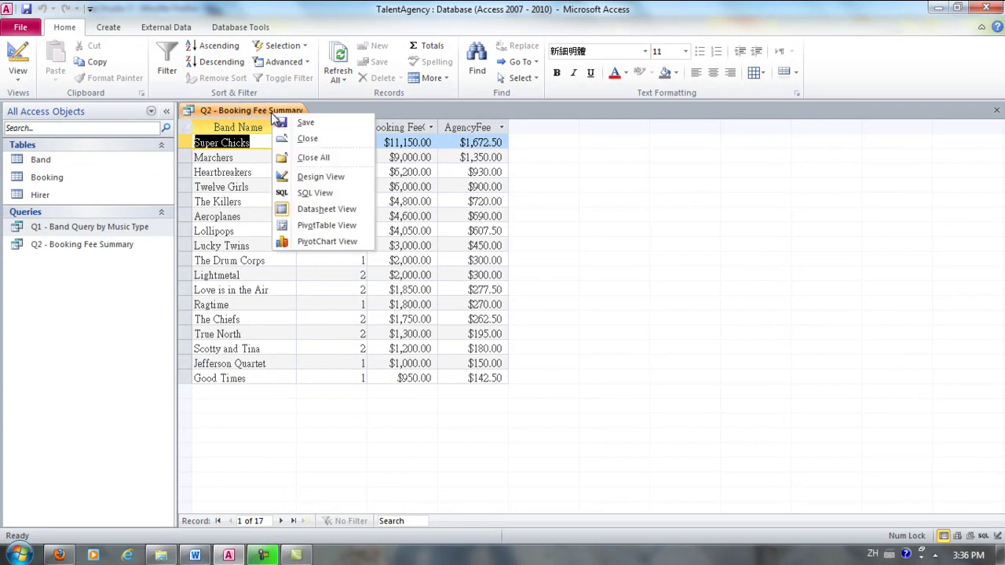
click(288, 122)
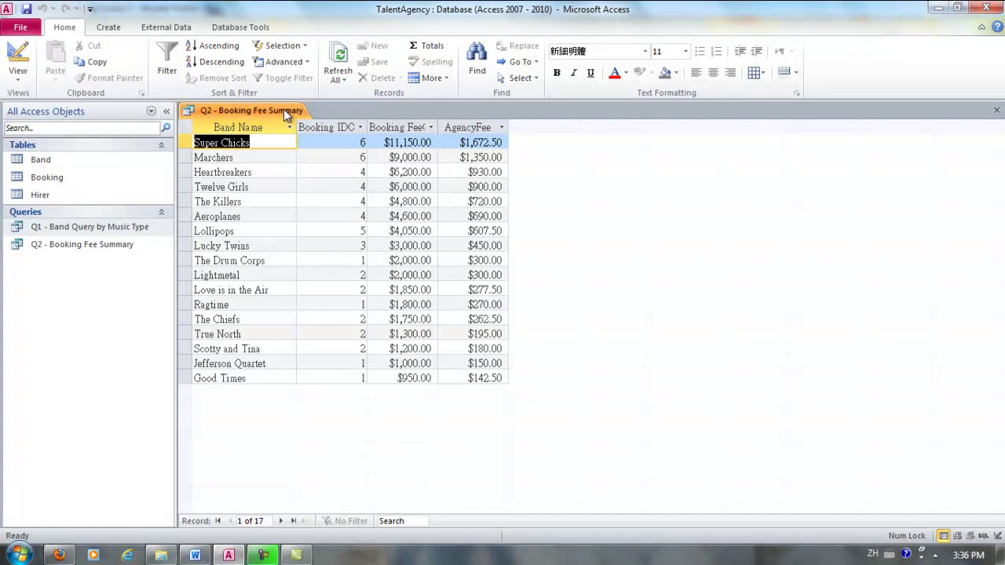
Step: Close the Q2 query and select Q1 - Band Query by Music Type
right_click(287, 114)
click(312, 134)
click(138, 247)
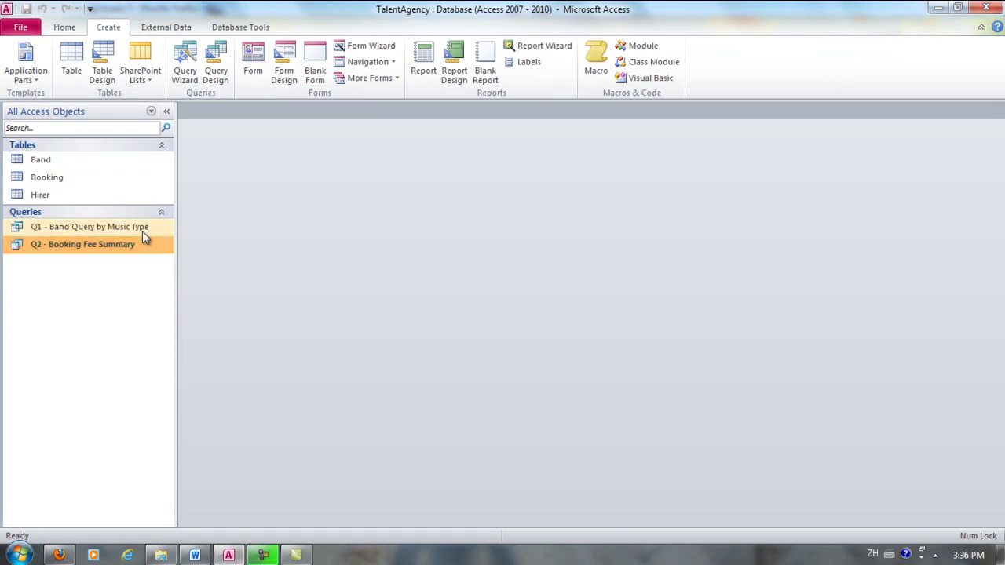
click(143, 233)
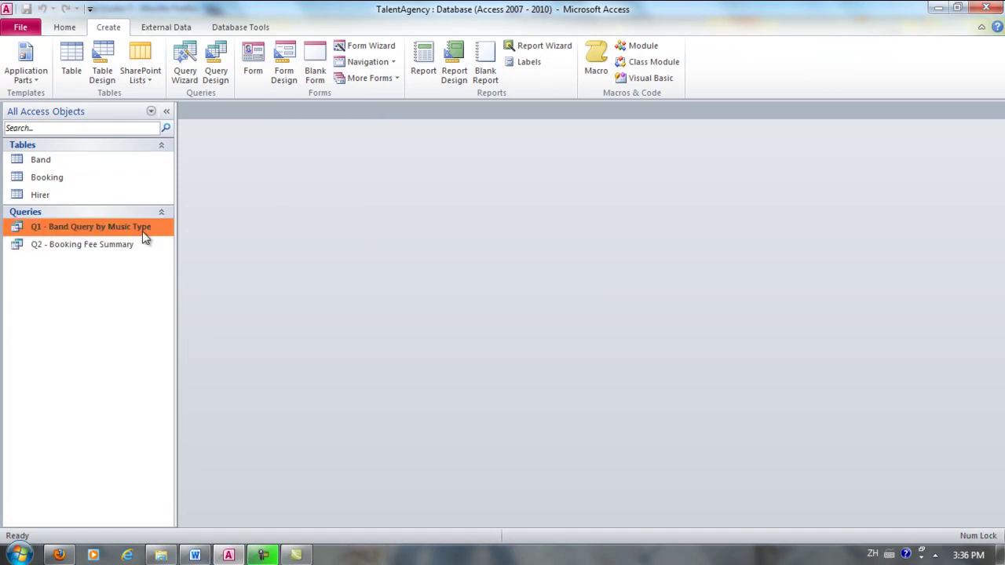